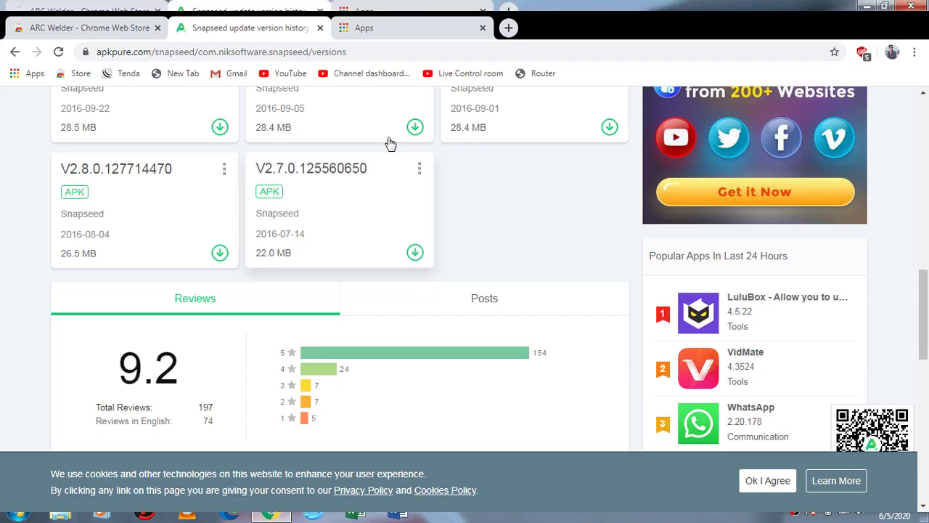
# Start downloading the Snapseed V2.7.0.125560650 APK from the list of previous versions, and cancel the download.
pyautogui.scroll(10, 294, 191)
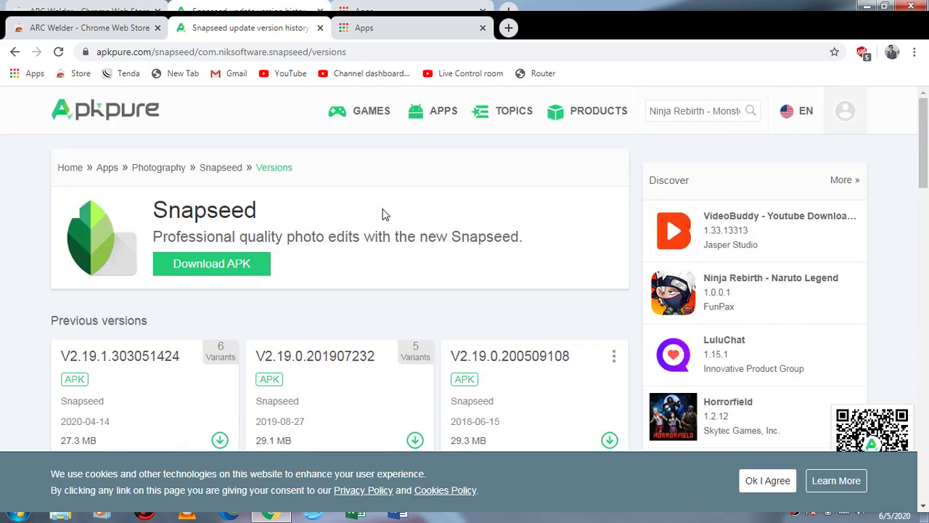
pyautogui.scroll(-5, 305, 208)
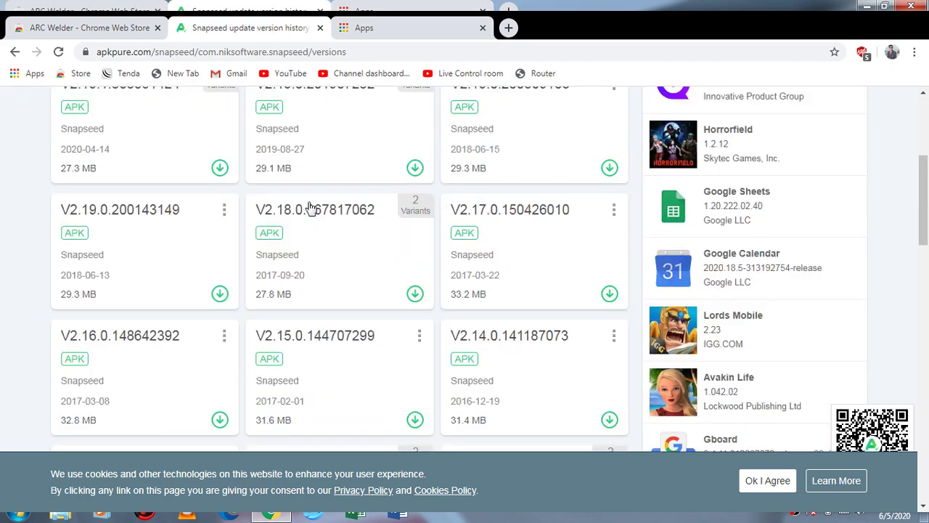
pyautogui.scroll(2, 307, 209)
pyautogui.scroll(-1, 332, 262)
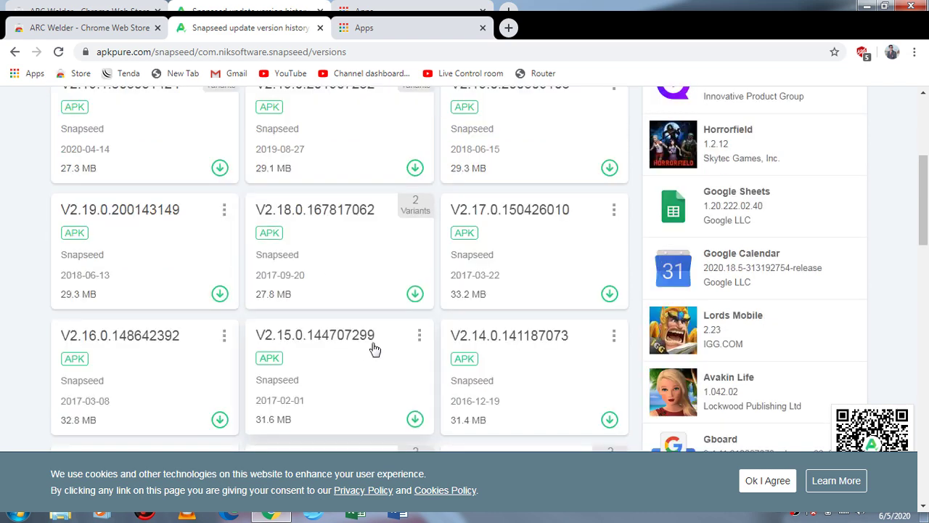
pyautogui.scroll(-3, 424, 341)
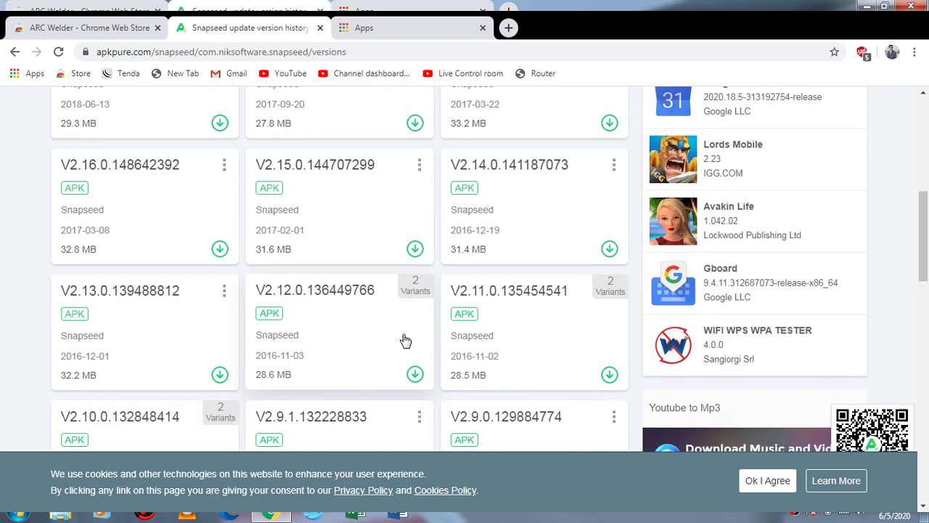
pyautogui.scroll(-2, 373, 338)
pyautogui.scroll(-2, 363, 334)
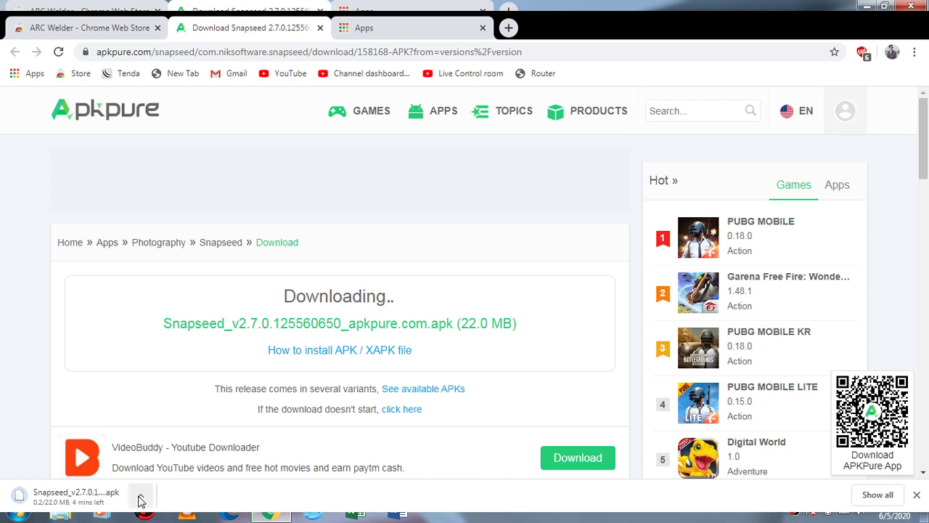
pyautogui.click(140, 501)
pyautogui.click(155, 479)
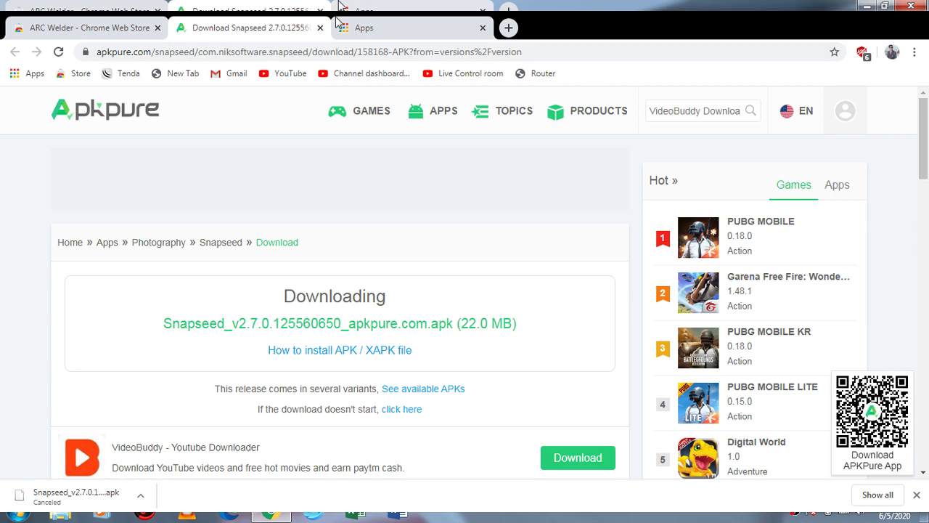
# Review the ARC Welder listing in the Chrome Web Store, including its description and download size.
pyautogui.click(70, 22)
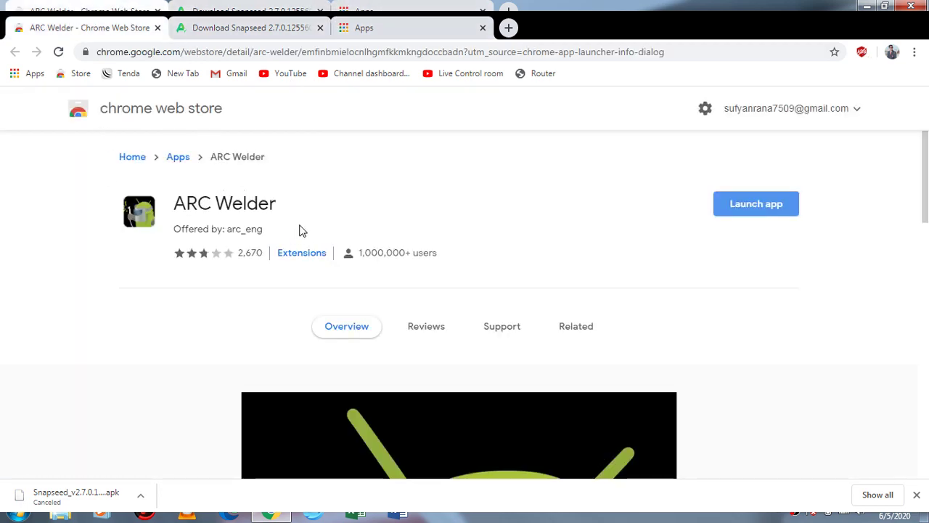
pyautogui.scroll(-2, 305, 229)
pyautogui.scroll(2, 305, 229)
pyautogui.scroll(-3, 726, 318)
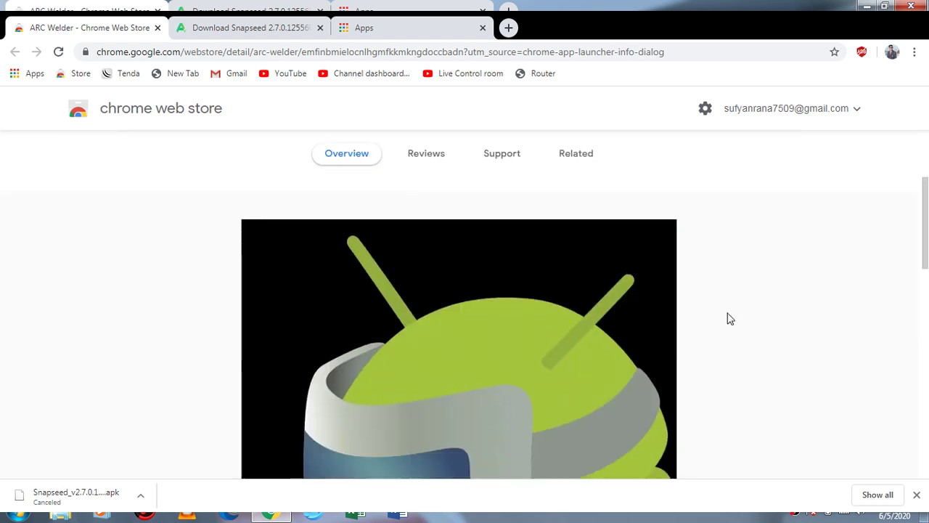
pyautogui.click(917, 494)
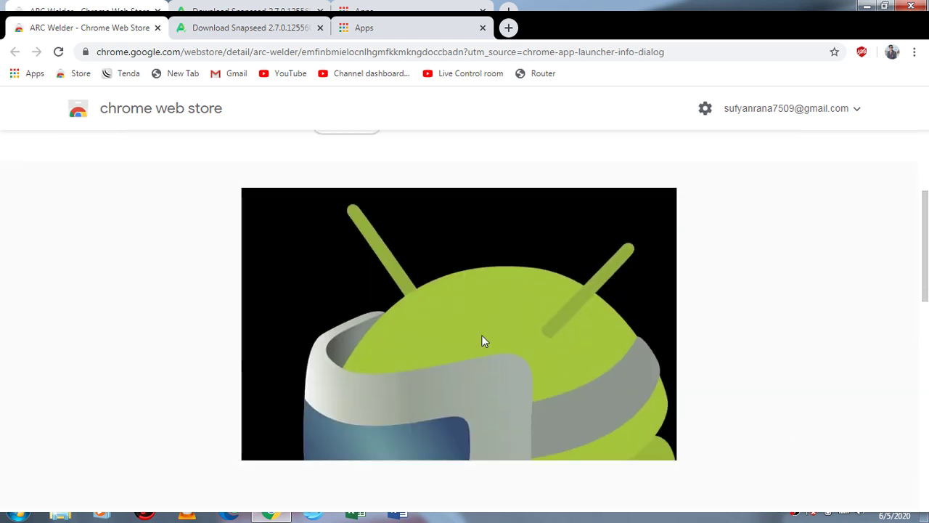
pyautogui.scroll(3, 402, 333)
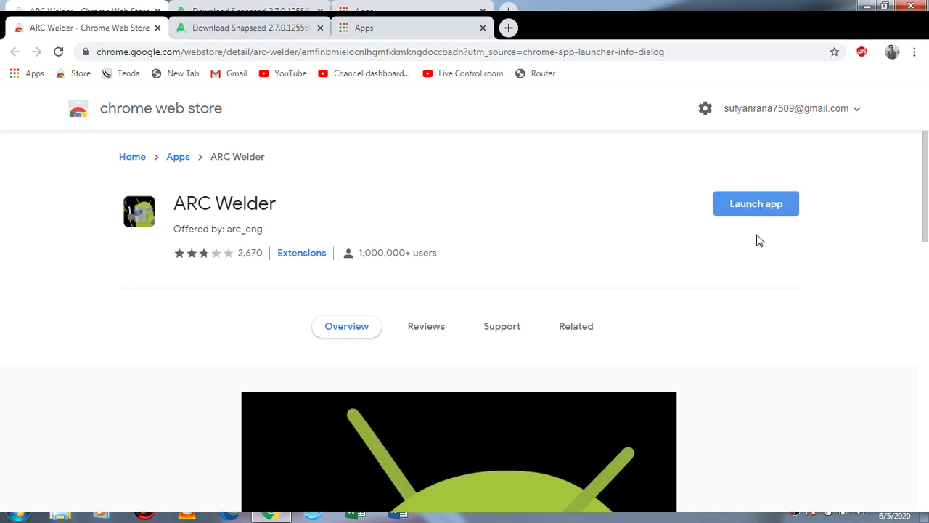
pyautogui.scroll(-5, 757, 240)
pyautogui.scroll(-4, 751, 232)
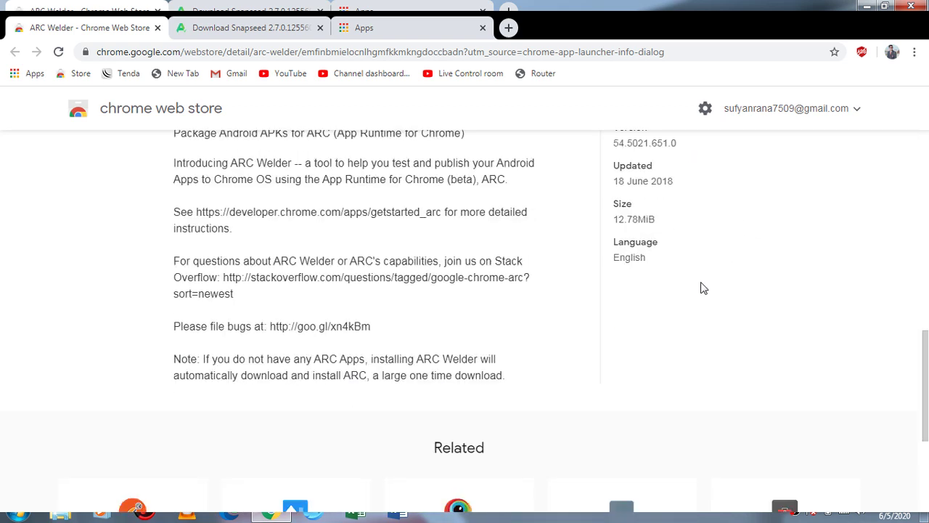
pyautogui.moveTo(615, 223); pyautogui.dragTo(661, 229)
pyautogui.scroll(5, 570, 257)
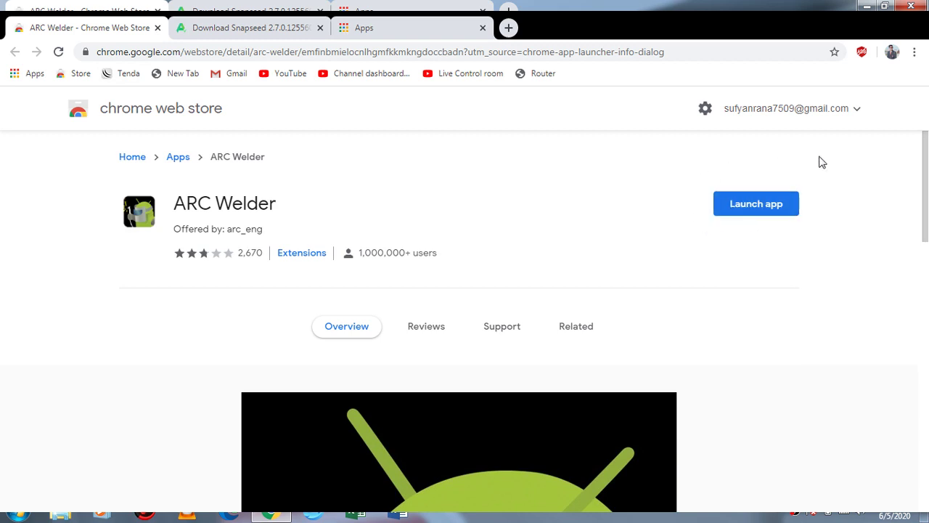
# Close the ARC Welder and Apps tabs and open the Chrome apps page in a new tab.
pyautogui.click(156, 28)
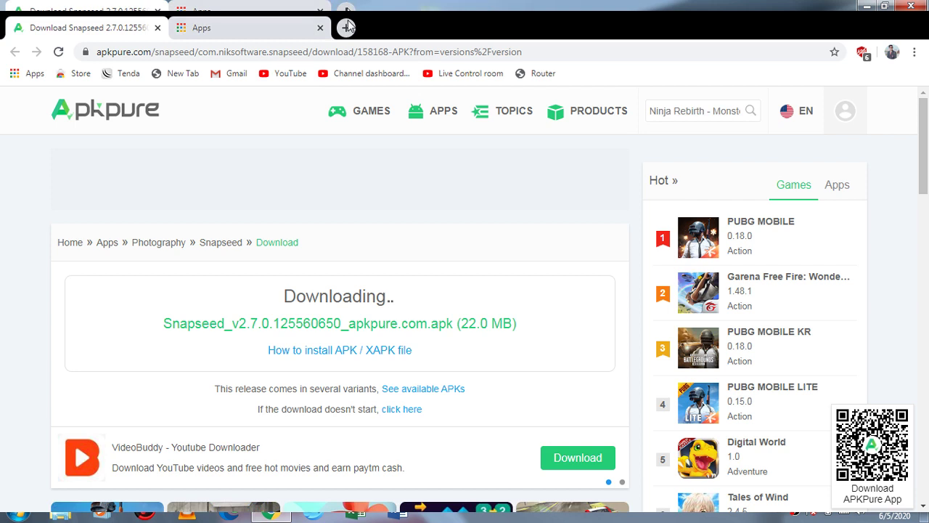
pyautogui.click(320, 28)
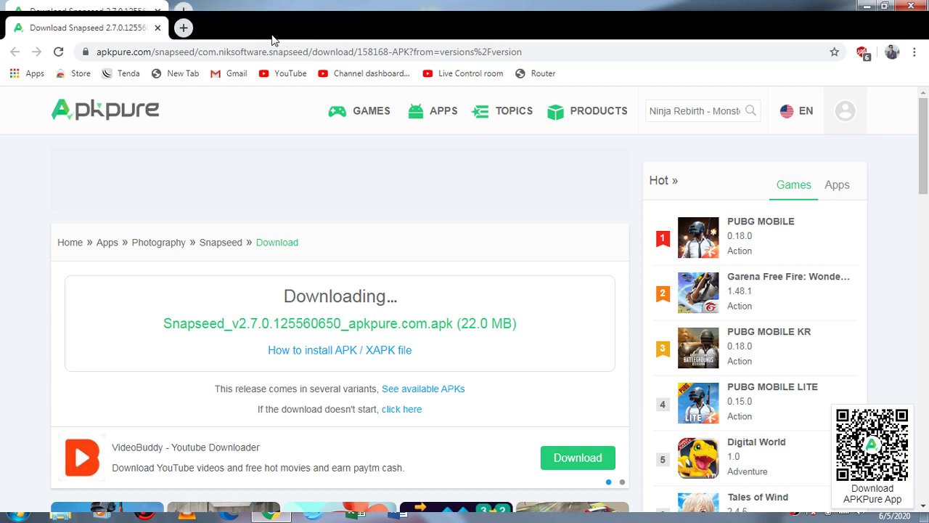
pyautogui.click(183, 27)
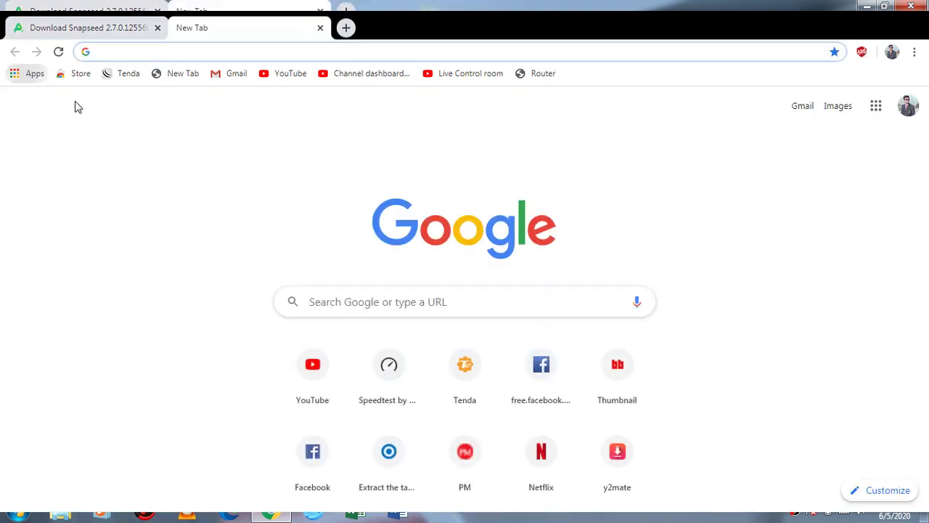
pyautogui.click(29, 74)
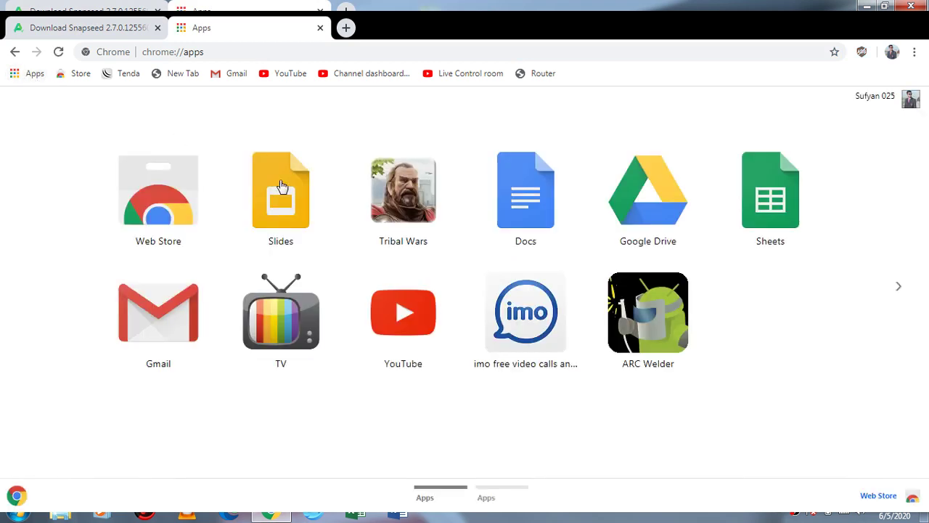
# Launch ARC Welder from the Chrome apps page and close the browser window.
pyautogui.moveTo(646, 331); pyautogui.dragTo(741, 321)
pyautogui.hotkey('ctrl', 'Tab')
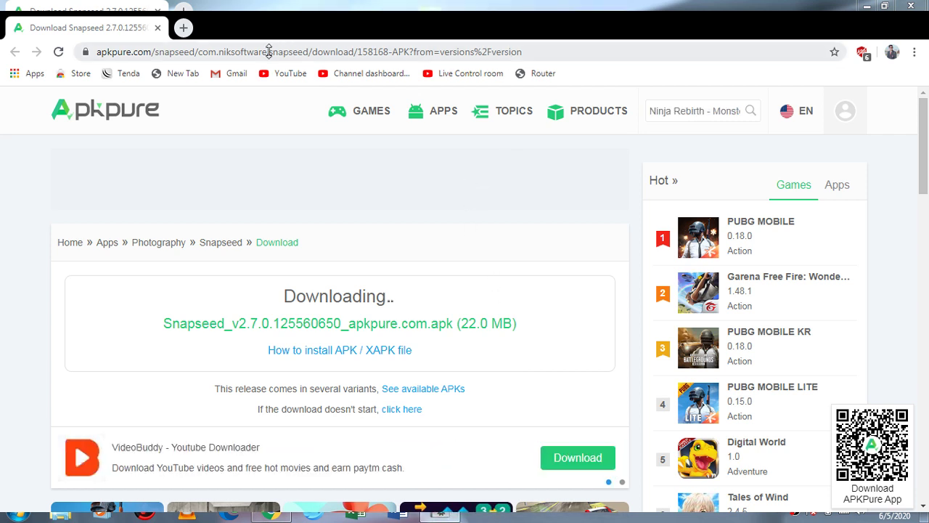
pyautogui.click(912, 7)
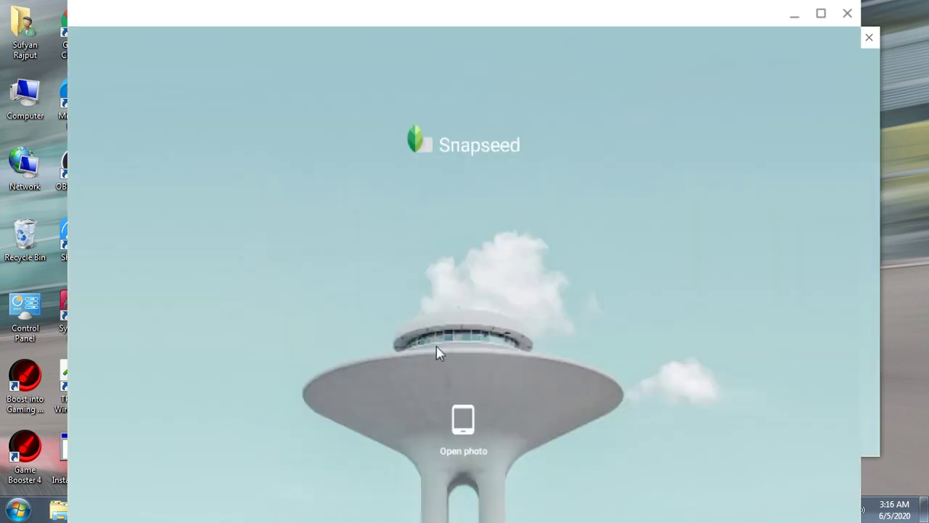
# Open the koala photo in Snapseed and apply the HDR Scape filter with a filter strength of +50.
pyautogui.click(459, 428)
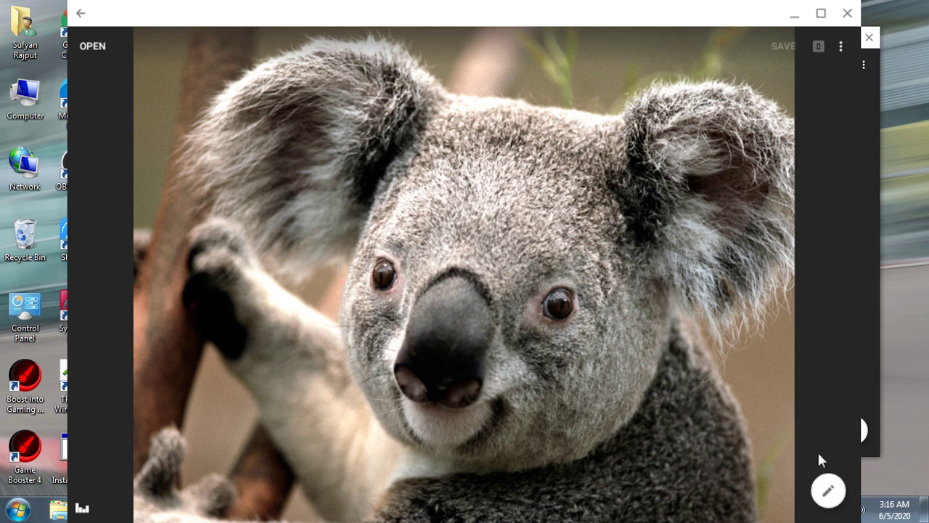
pyautogui.click(827, 491)
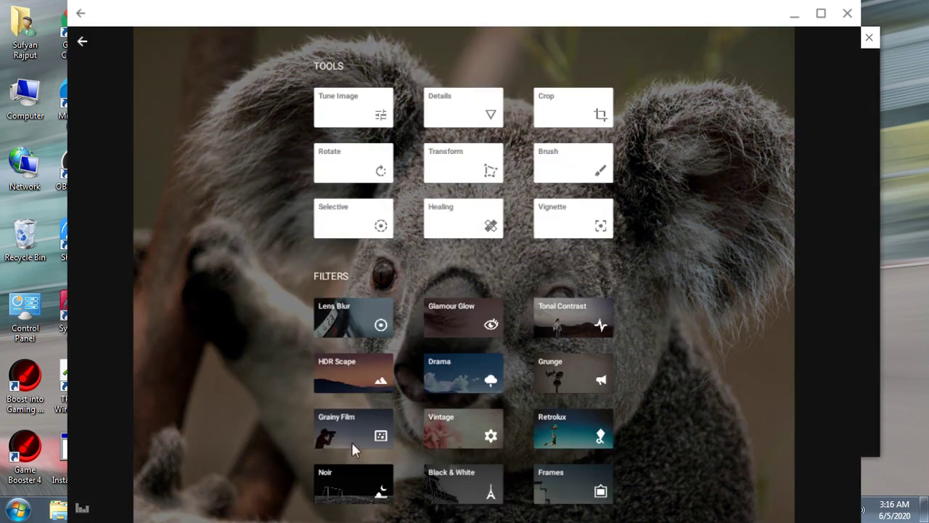
pyautogui.click(356, 370)
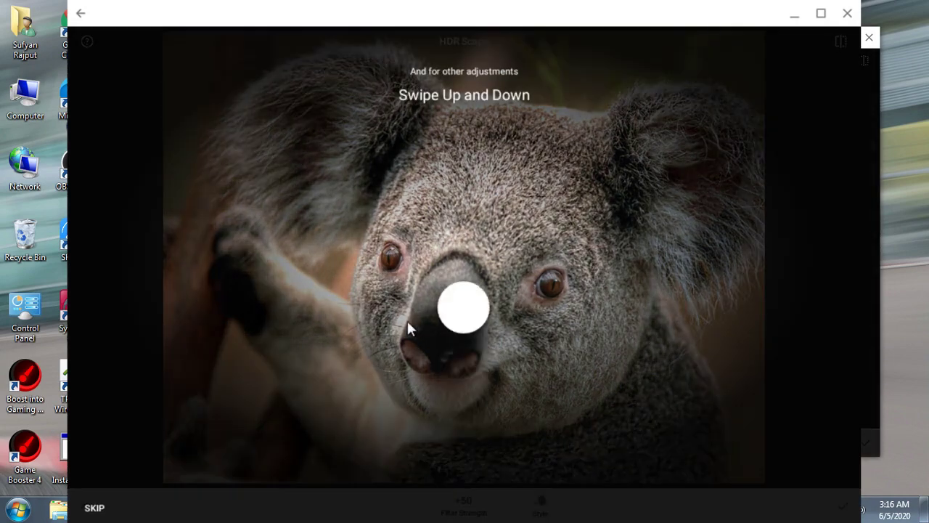
pyautogui.click(90, 508)
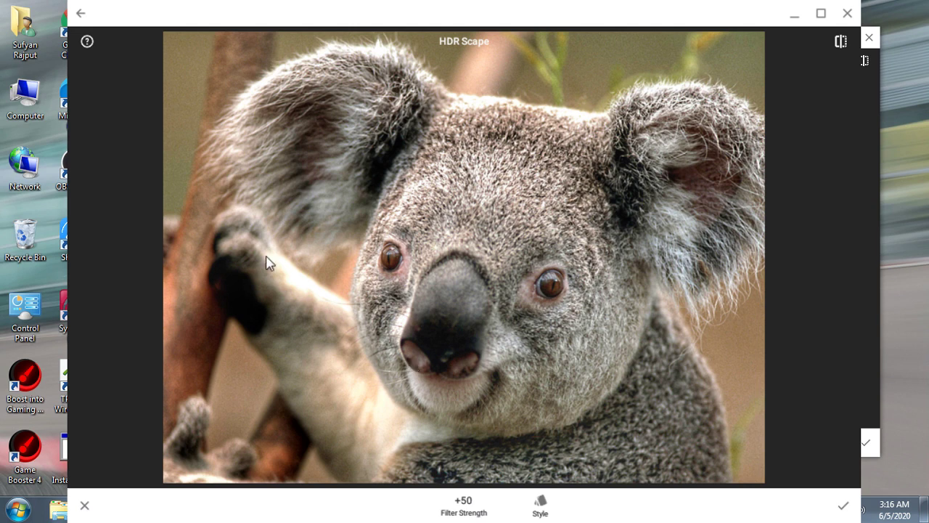
pyautogui.click(843, 505)
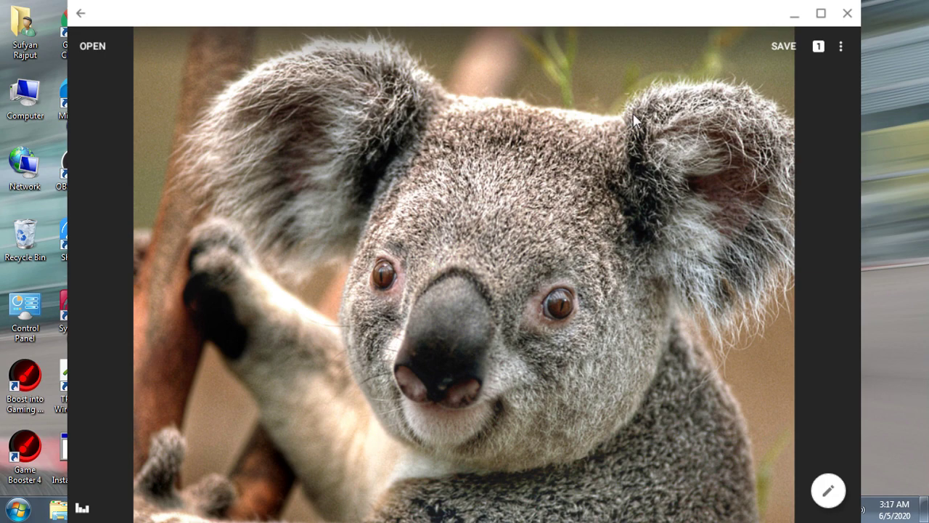
pyautogui.click(831, 489)
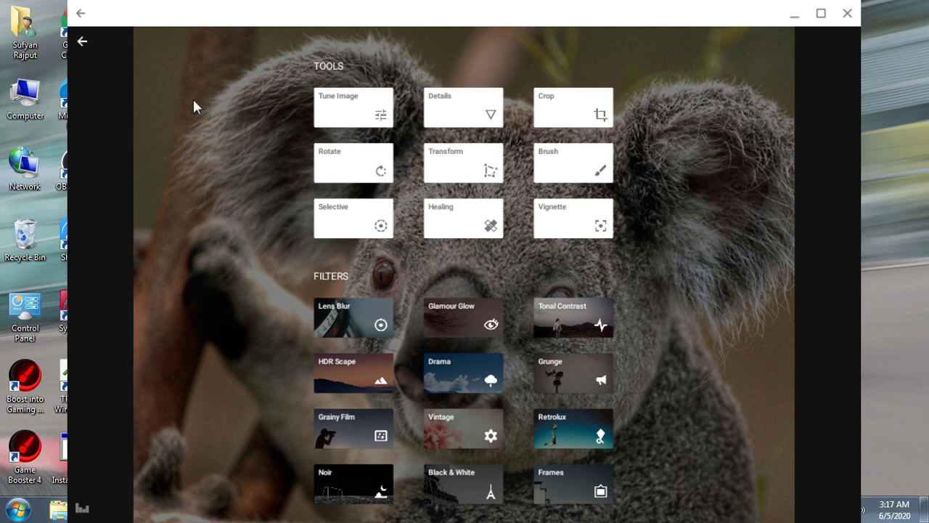
pyautogui.click(81, 45)
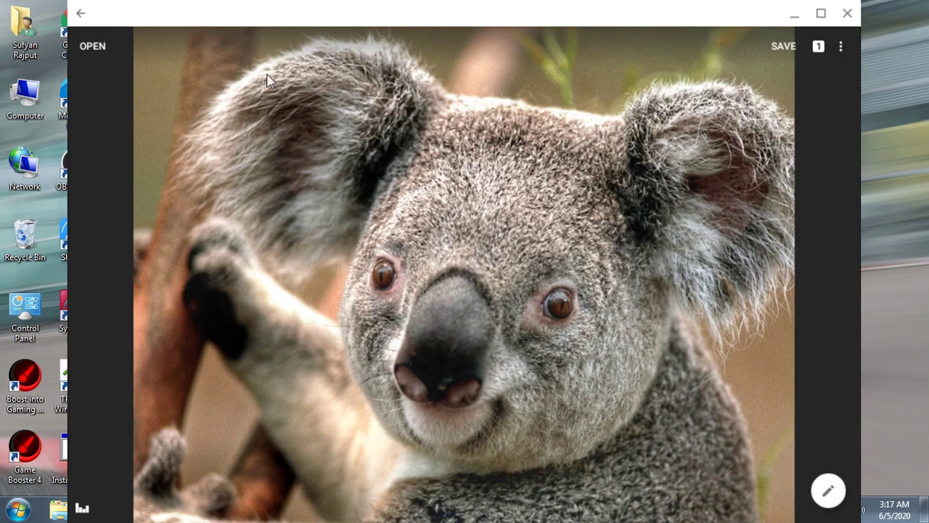